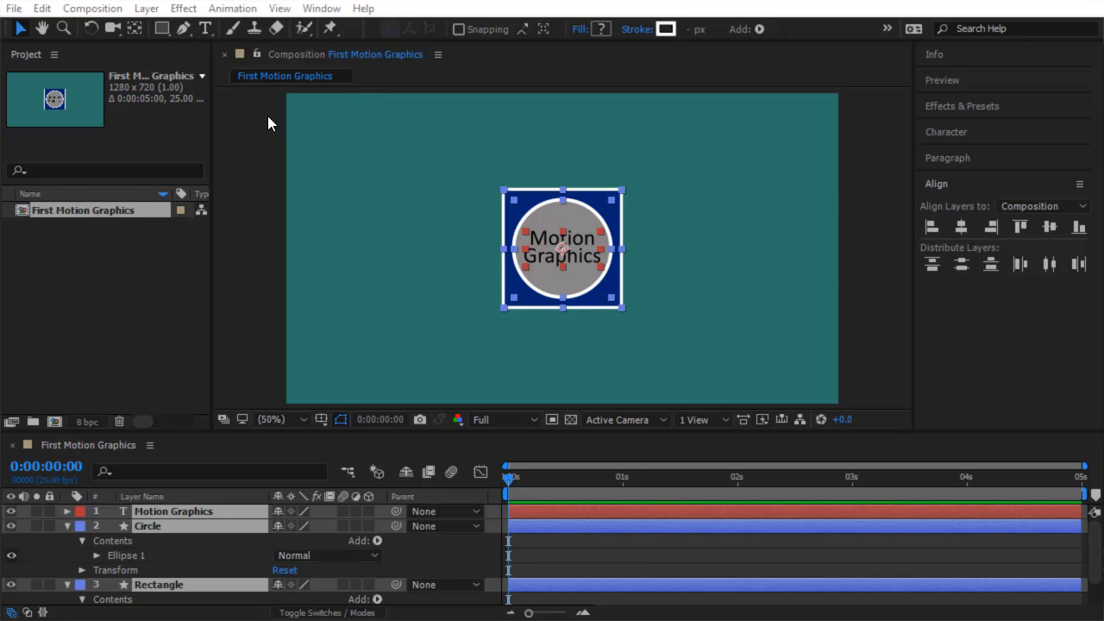
Set a position keyframe for the Rectangle layer at 1 second.
left_click(511, 478)
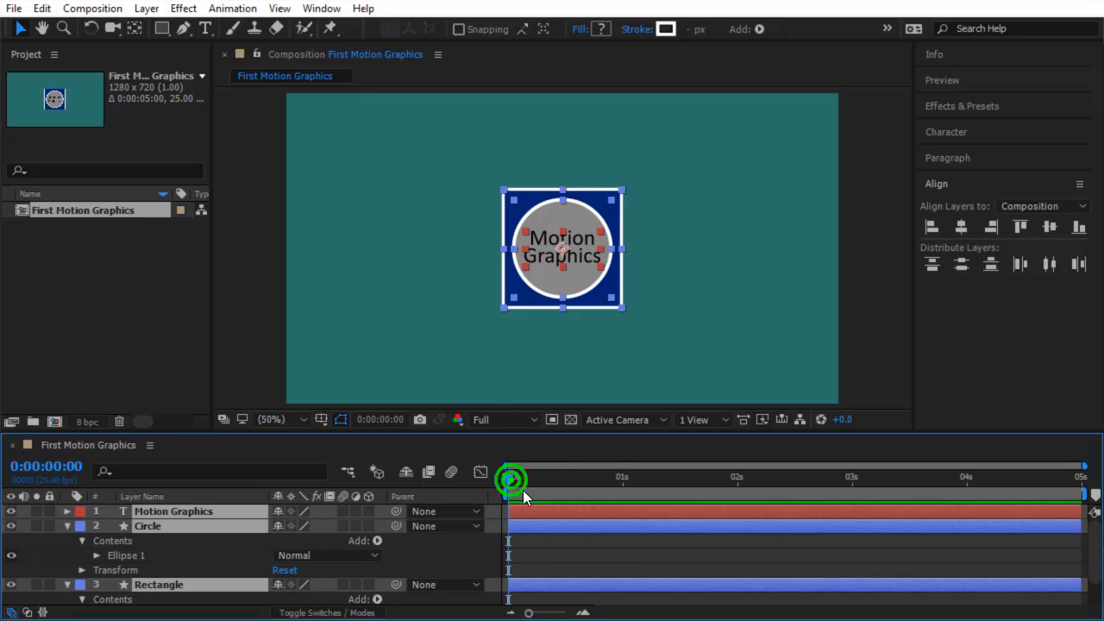
left_click_drag(523, 490, 627, 497)
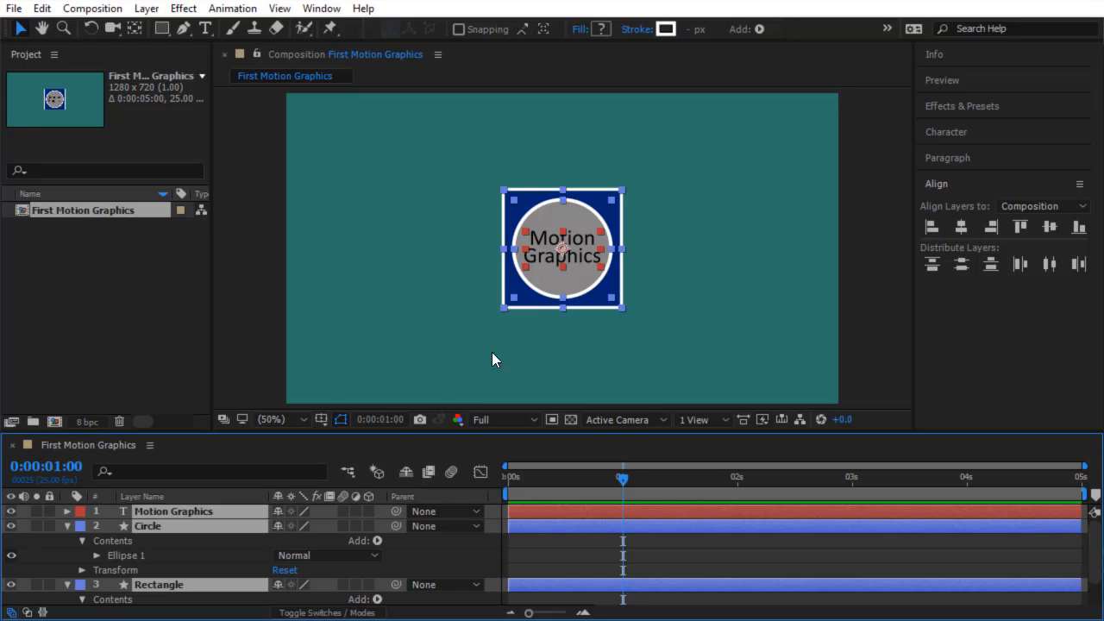
left_click(203, 570)
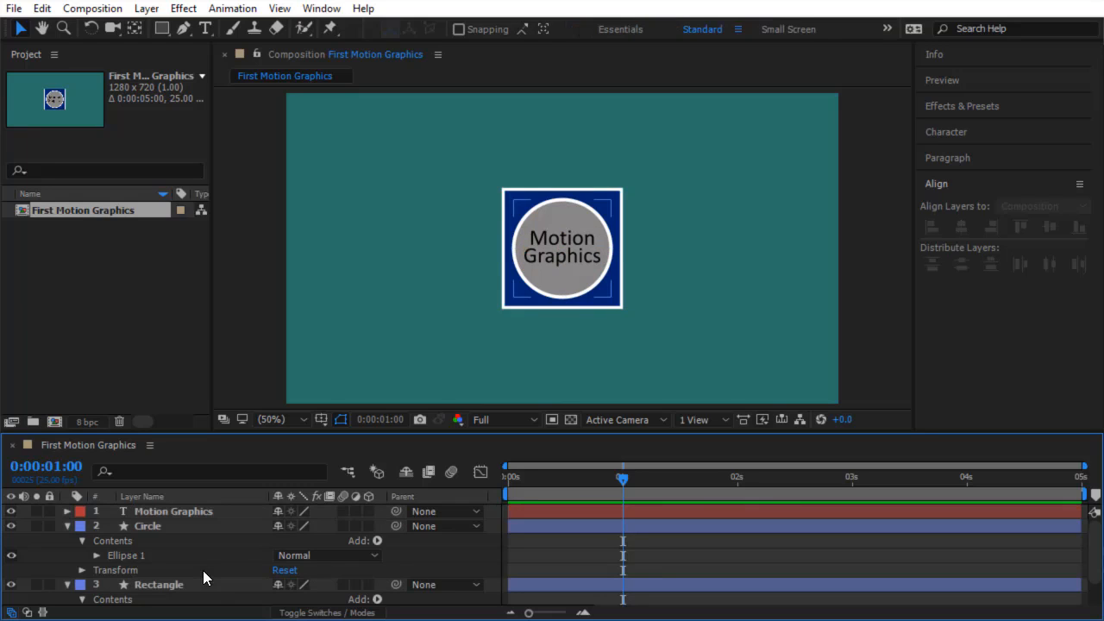
left_click(197, 584)
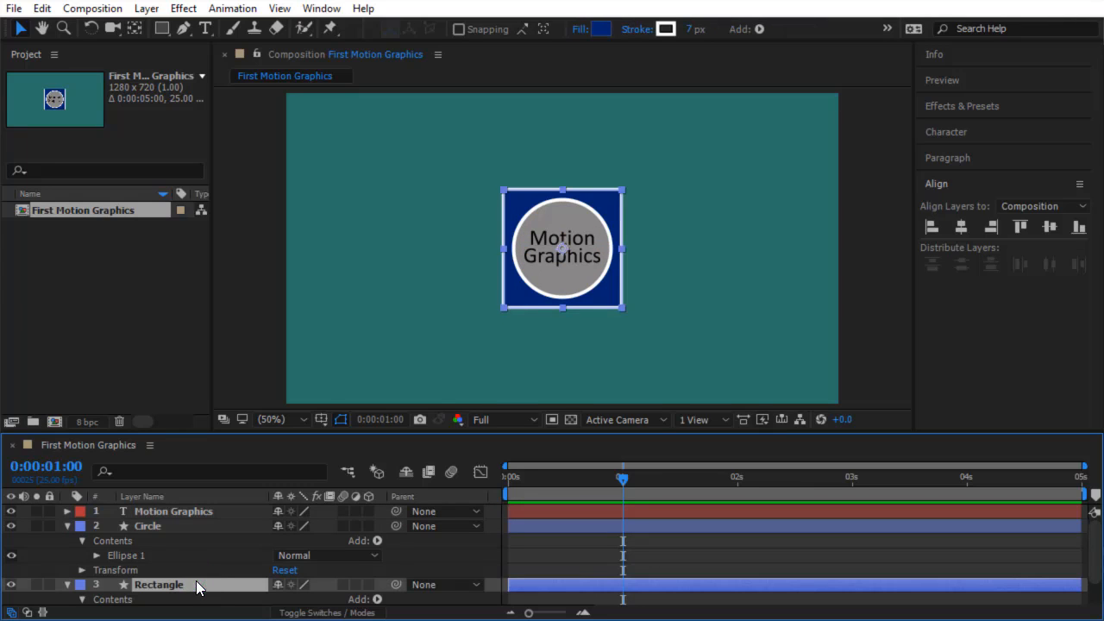
scroll(196, 580, "down", 1)
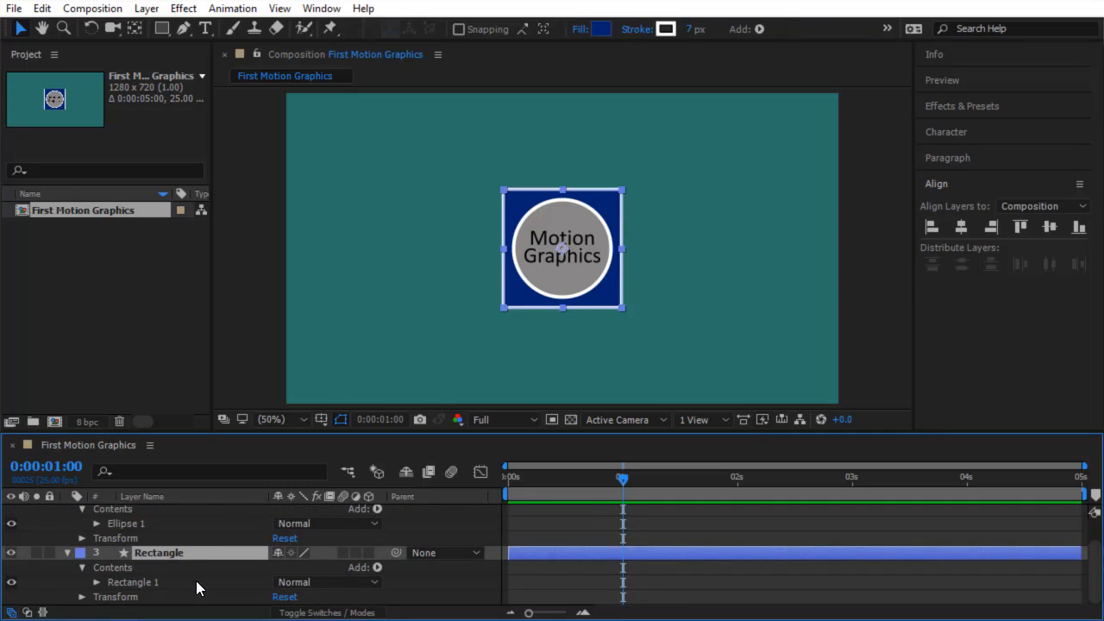
key("p")
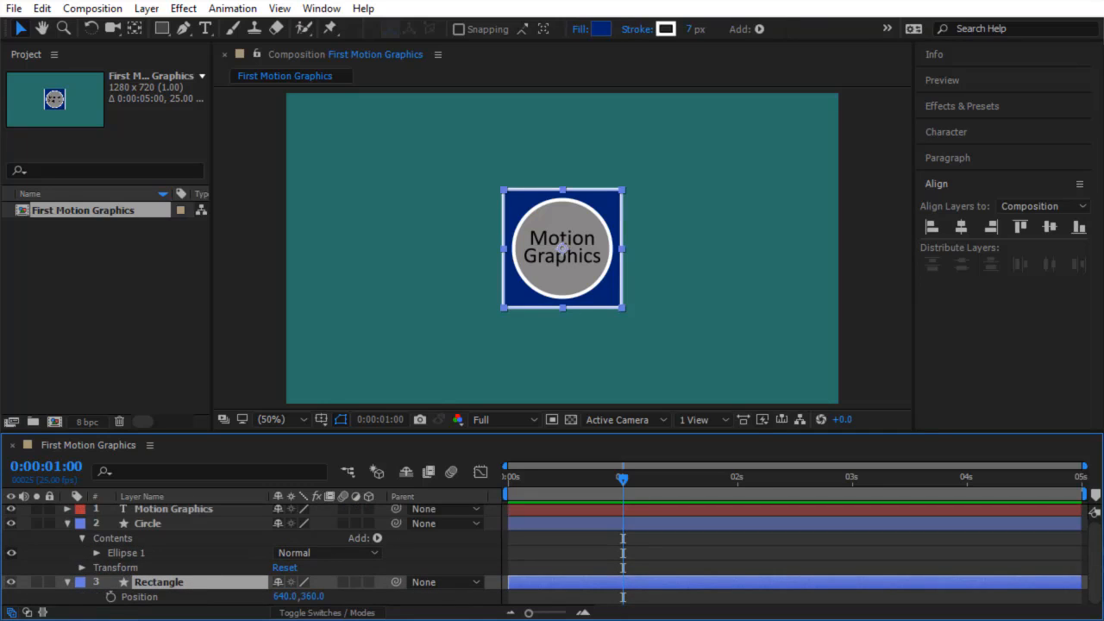
left_click(171, 599)
left_click(110, 597)
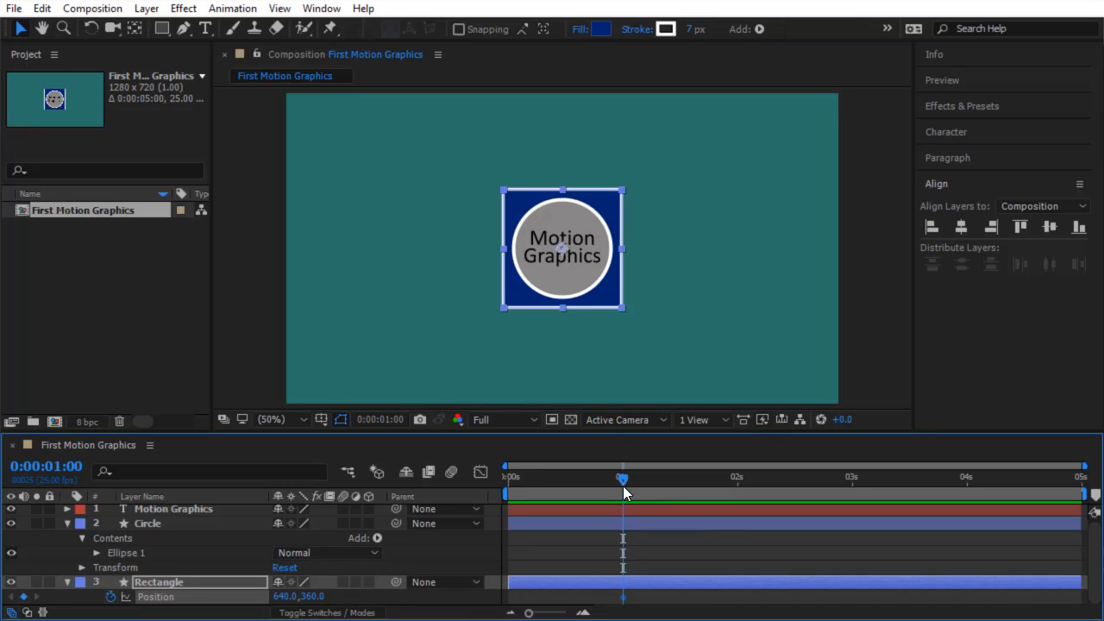
At the start of the timeline, move the rectangle straight down out of frame to position 640,884 and scrub through the motion.
left_click_drag(623, 486, 490, 480)
left_click(601, 294)
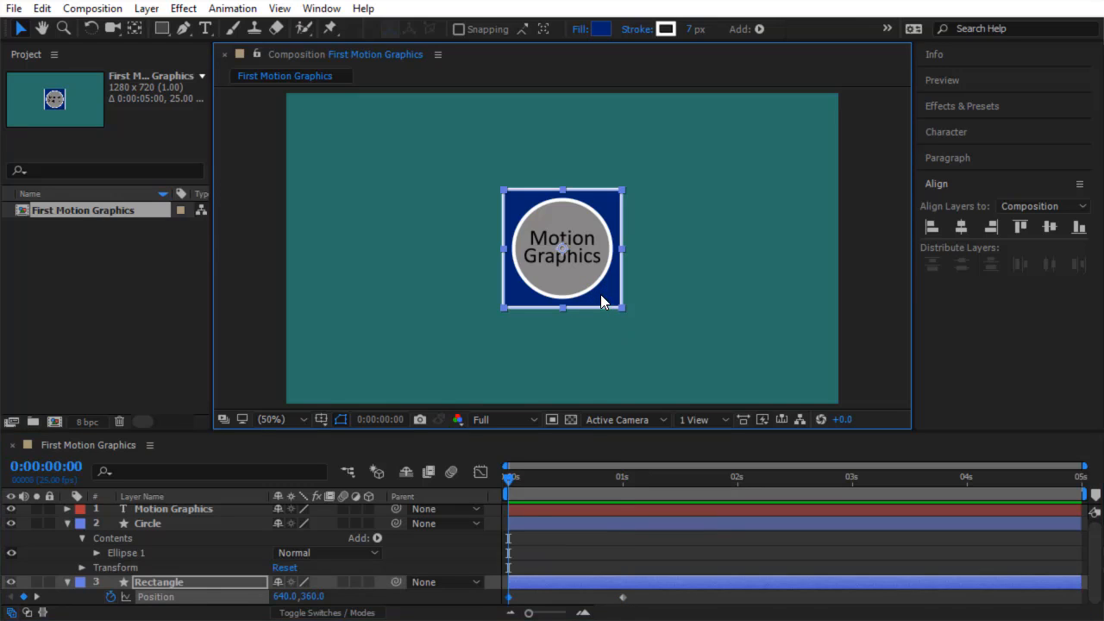
key("shift")
left_click_drag(600, 294, 604, 523)
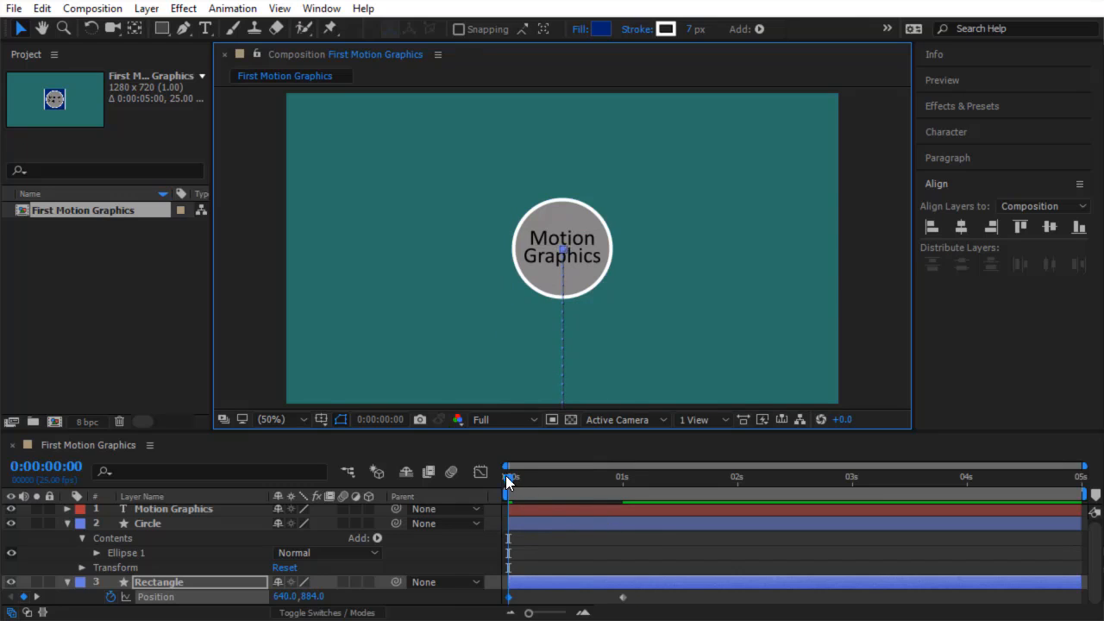
left_click_drag(510, 479, 620, 493)
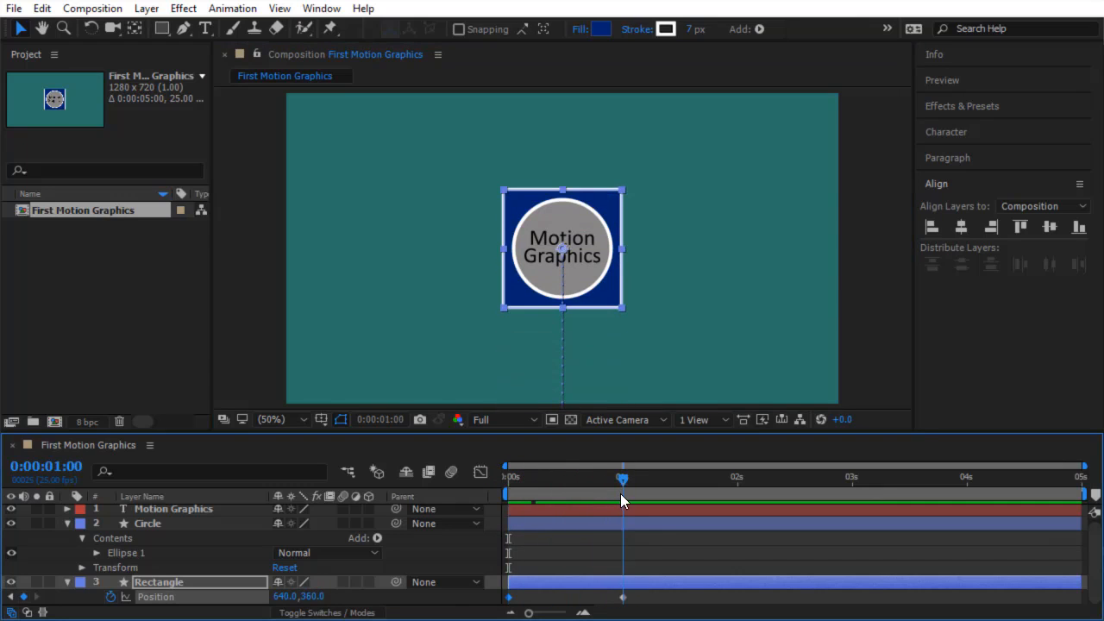
Keyframe the Circle layer's scale from 0% at the start to 100% at 1 second.
left_click(237, 526)
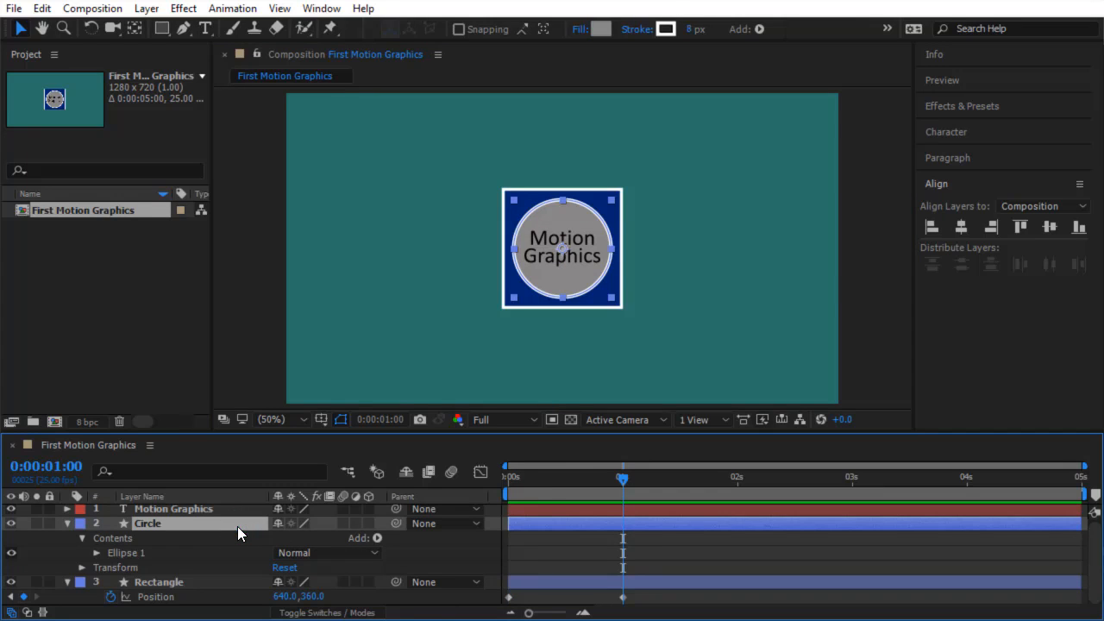
key("s")
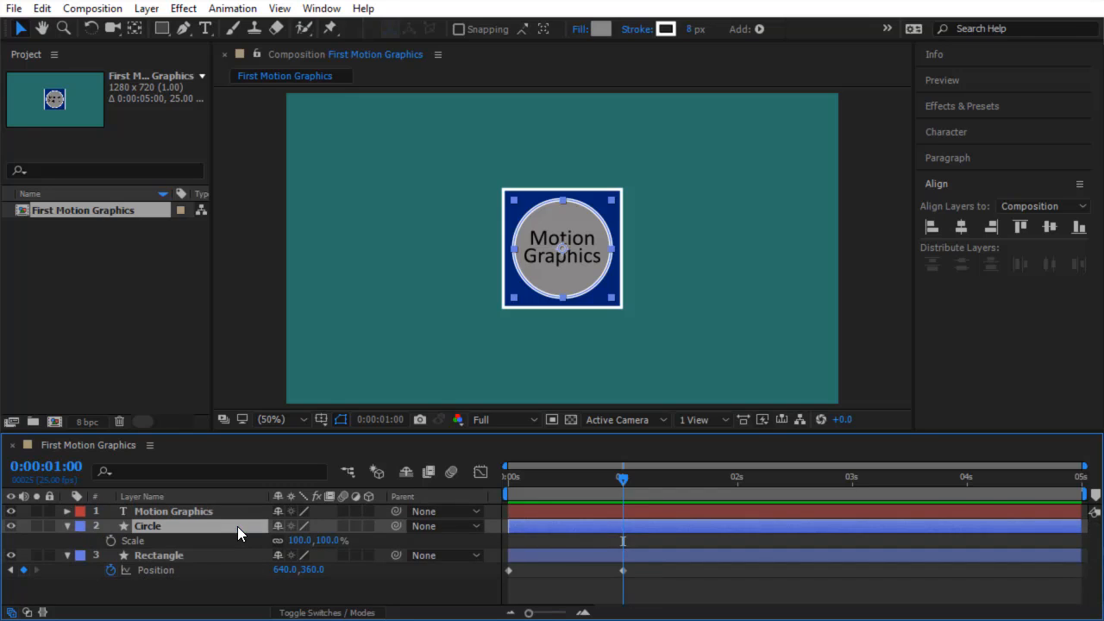
left_click(110, 540)
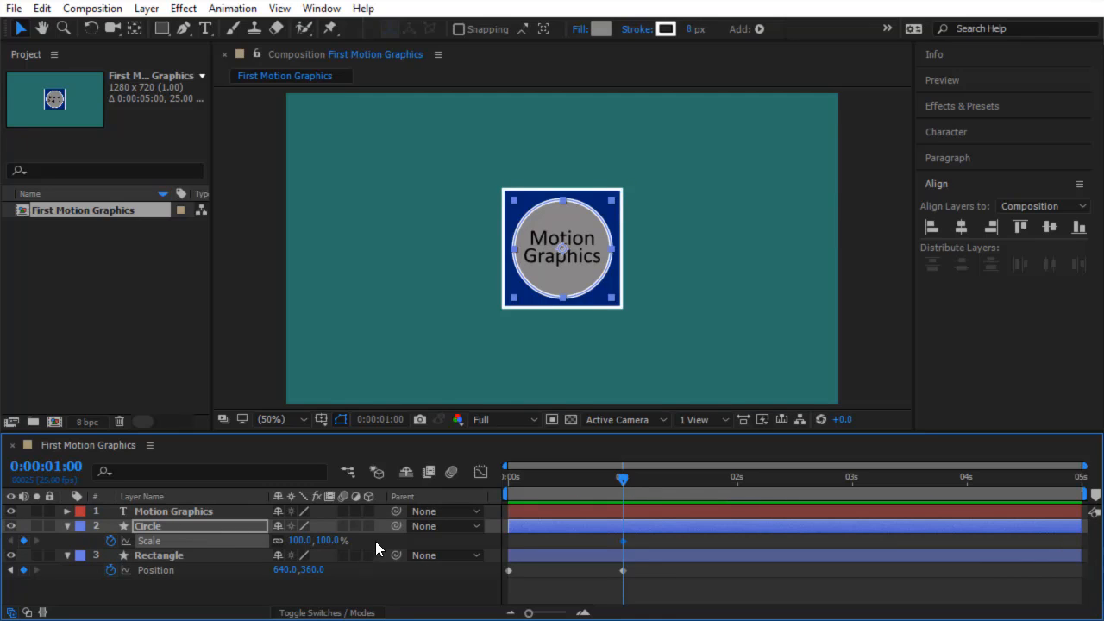
left_click_drag(624, 481, 485, 498)
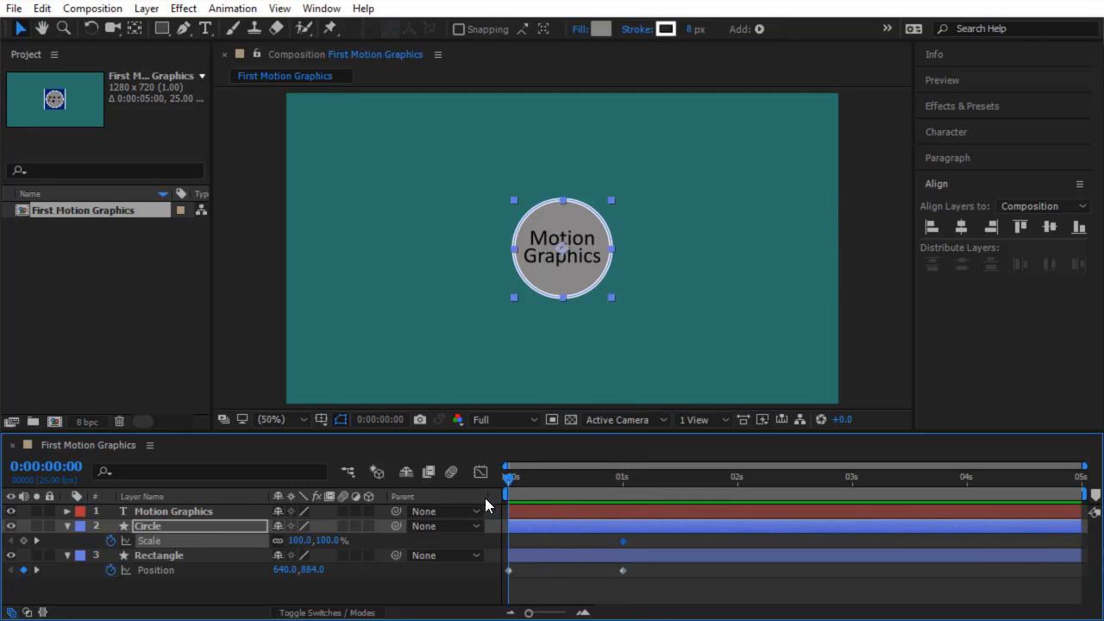
left_click(329, 540)
type("0")
key("Return")
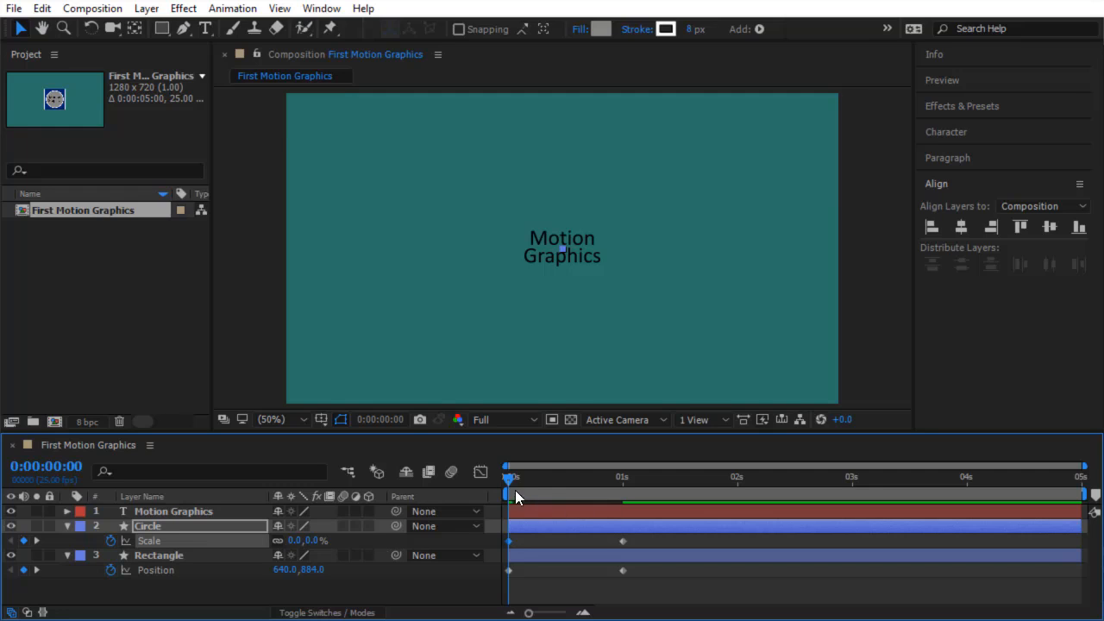
left_click_drag(507, 481, 623, 521)
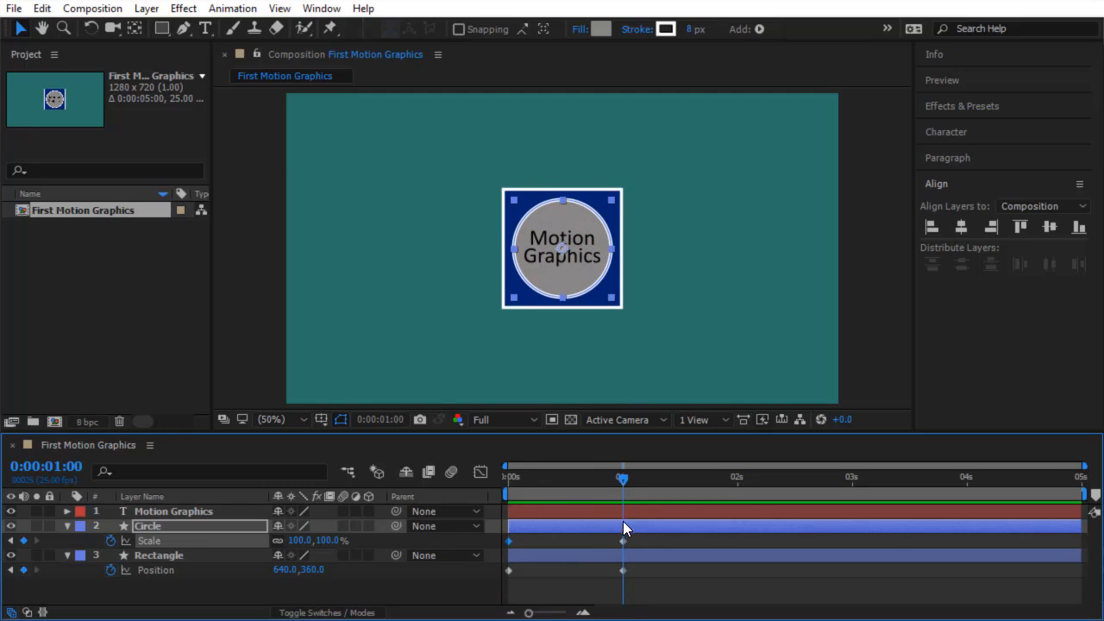
Keyframe the Motion Graphics text layer's opacity from 0% at the start to 100% at 1 second.
left_click(198, 507)
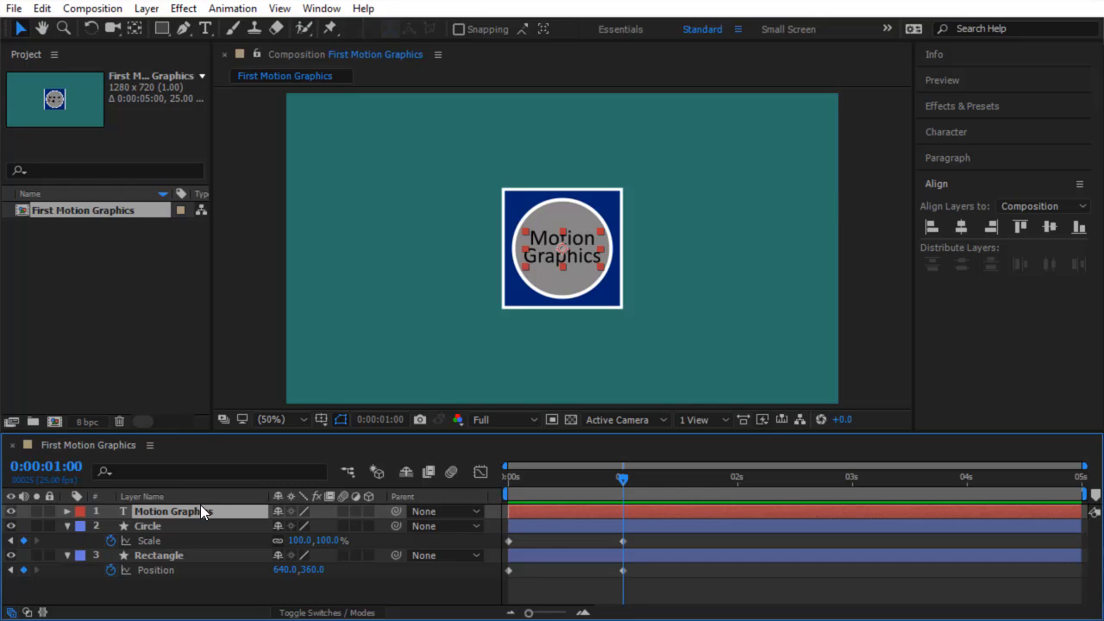
key("t")
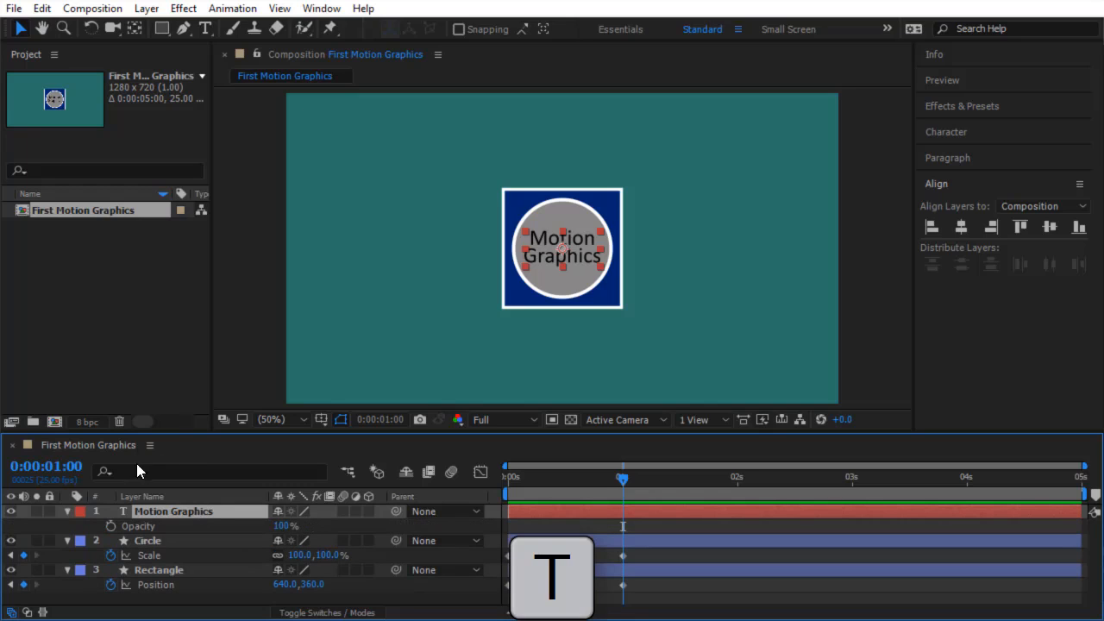
left_click(110, 525)
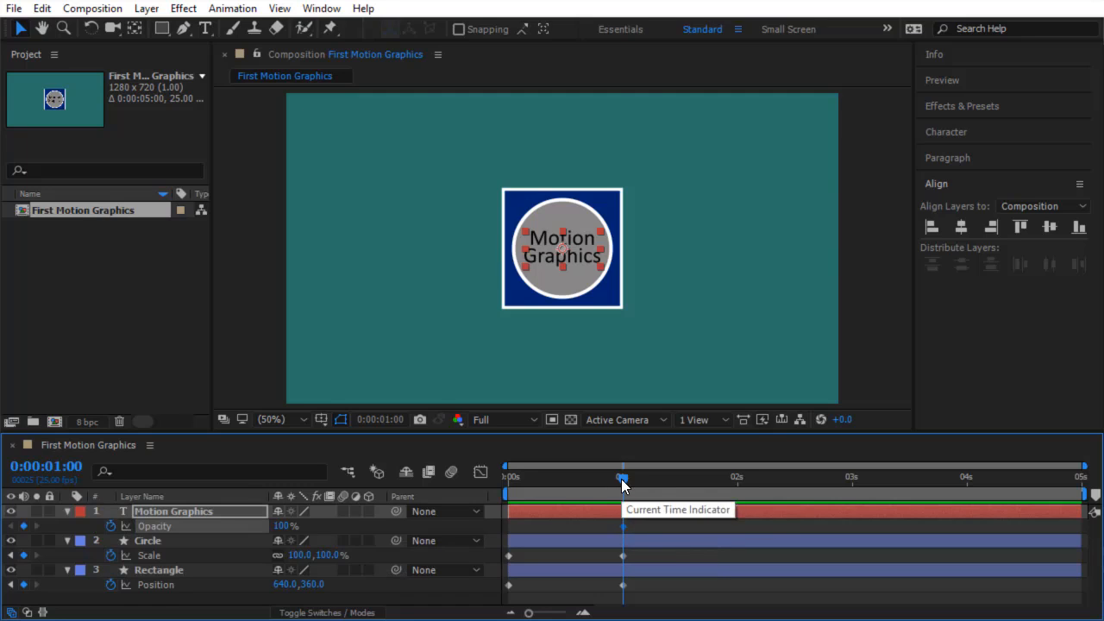
left_click_drag(623, 481, 477, 500)
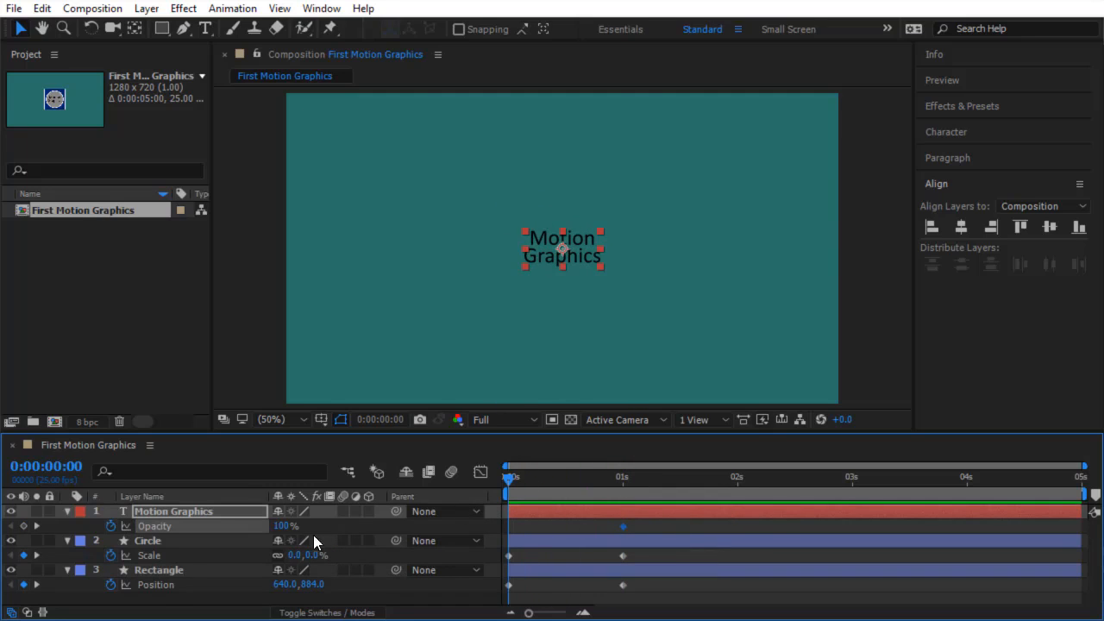
left_click(282, 526)
key("Return")
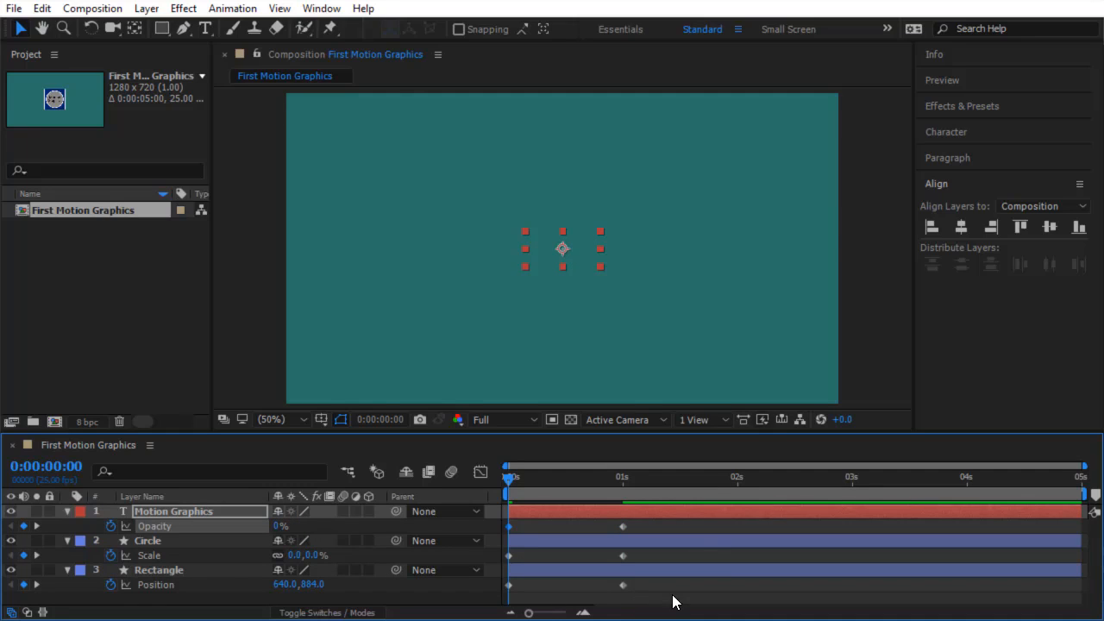
Preview the combined position, scale and opacity animation over the first second.
key("space")
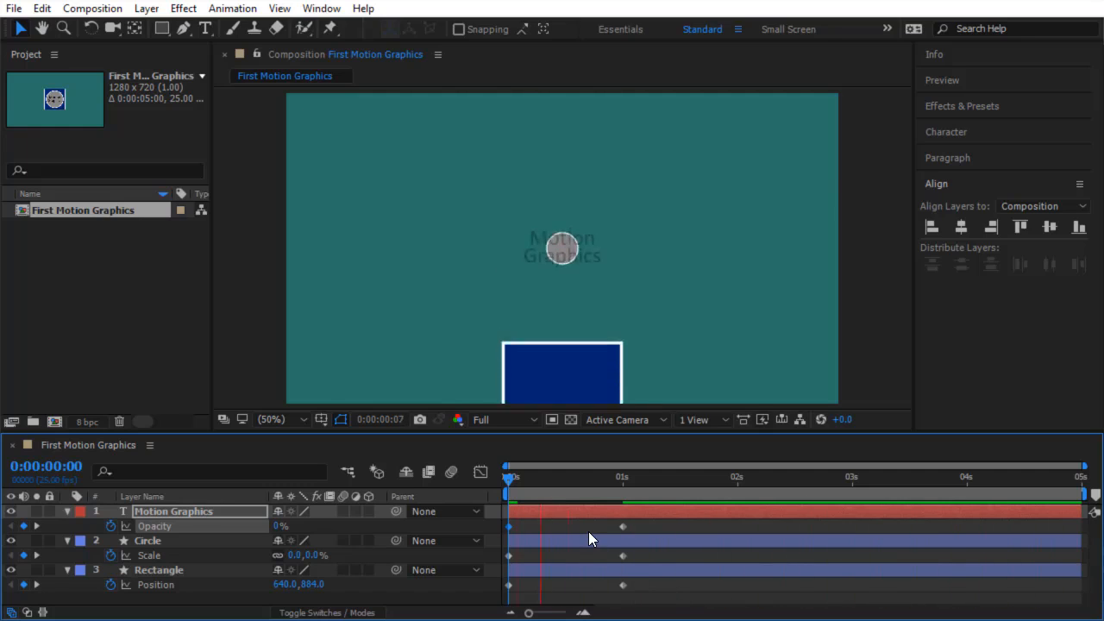
left_click(509, 476)
left_click_drag(508, 476, 627, 522)
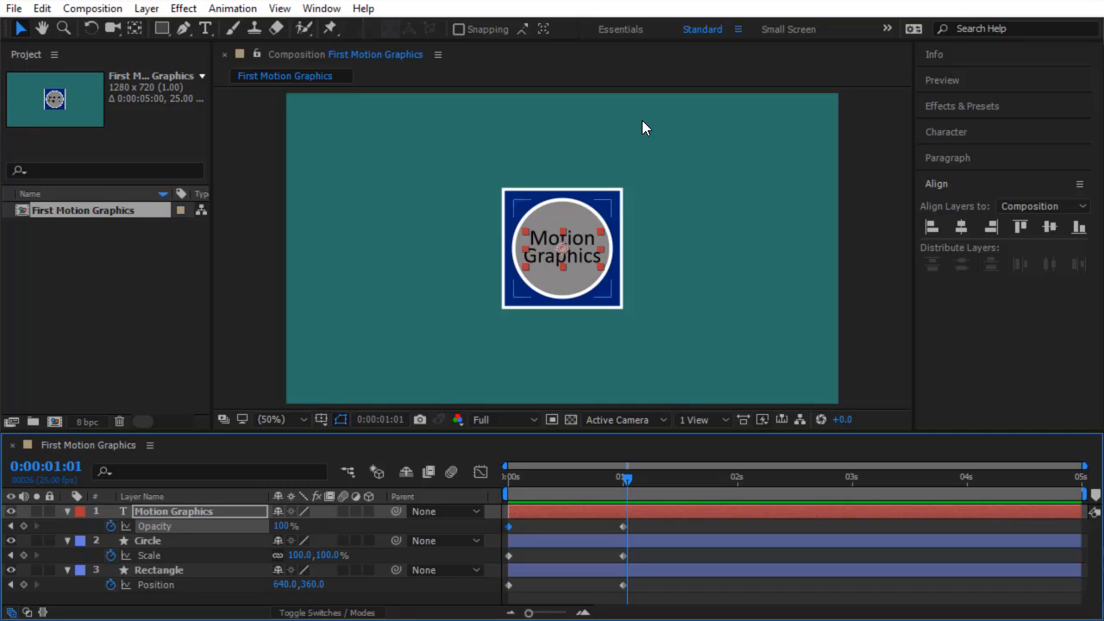
left_click_drag(627, 484, 500, 491)
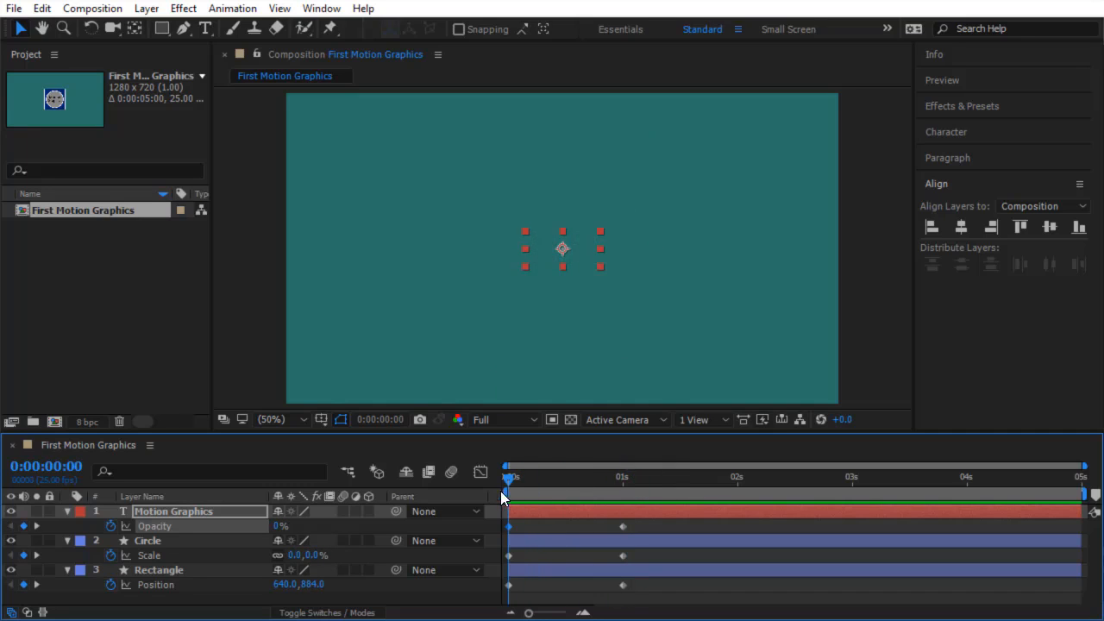
Try shifting both of the rectangle's position keyframes about half a second later, and undo the shift.
left_click(637, 590)
left_click_drag(637, 592, 501, 592)
left_click(621, 590)
left_click_drag(621, 590, 682, 595)
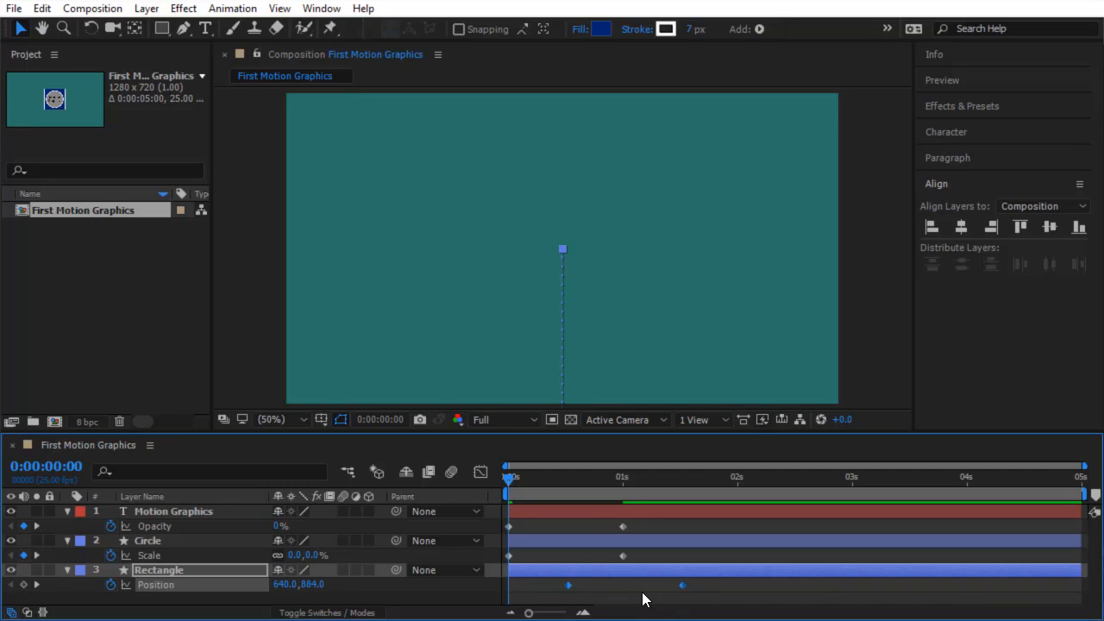
key("ctrl+z")
Play back the three layers animating simultaneously to review their timing.
left_click_drag(510, 481, 630, 514)
key("space")
key("space")
Shift the Circle layer in time so it starts at 1 second, when the rectangle's movement ends.
left_click(536, 544)
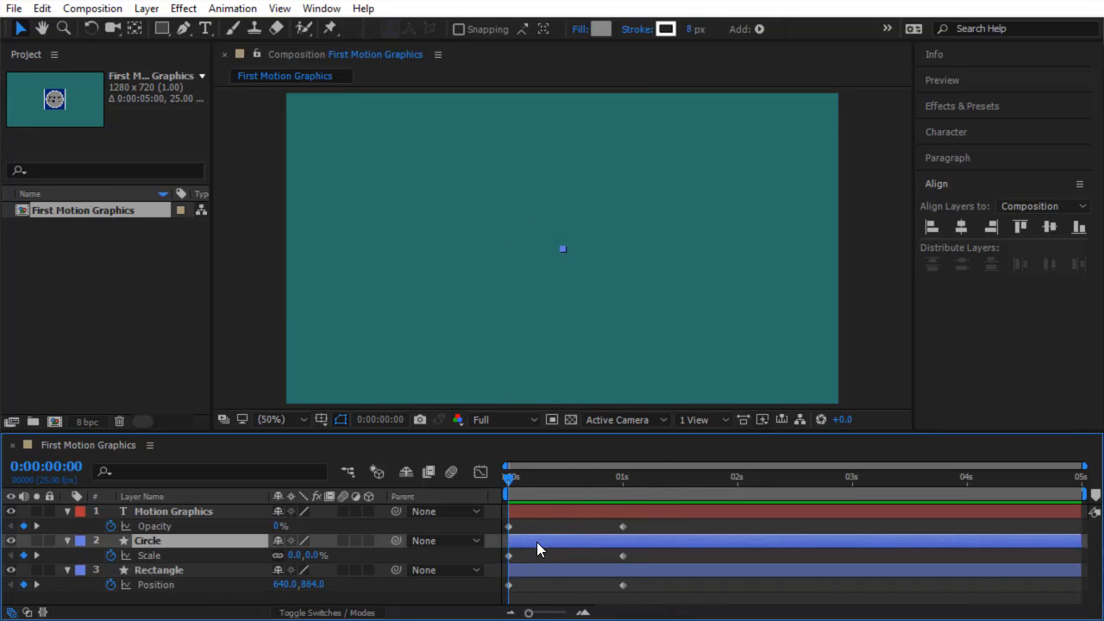
left_click(551, 544)
left_click_drag(551, 541, 664, 548)
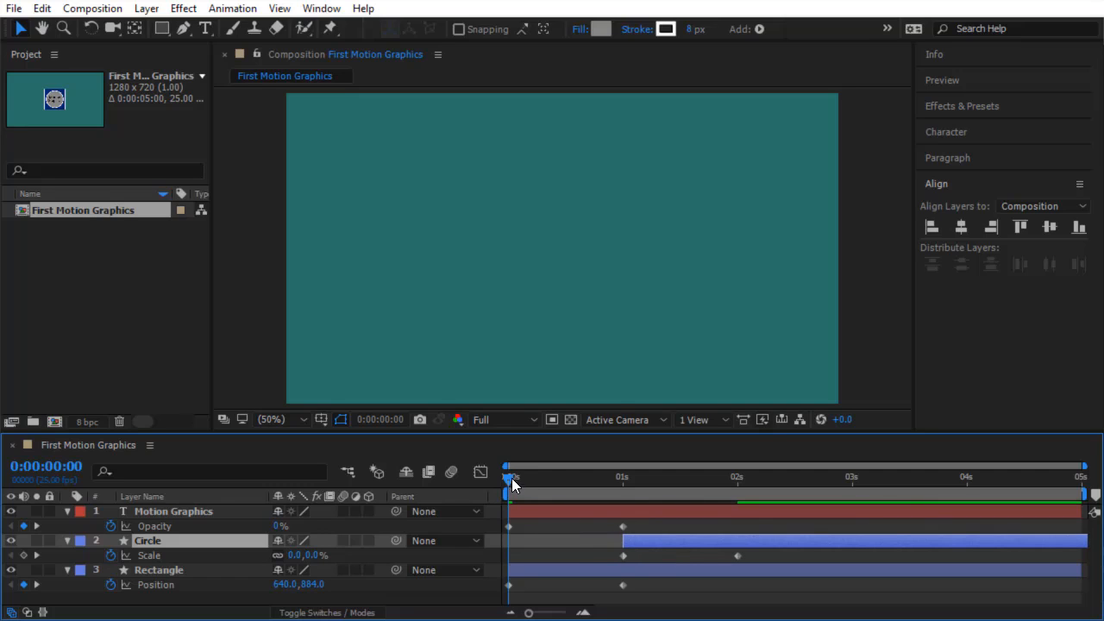
left_click_drag(511, 478, 502, 577)
Shift the Motion Graphics text layer to start at 0:00:01:13, midway through the circle's scaling, and play the animation from the beginning.
left_click(542, 572)
left_click(647, 539)
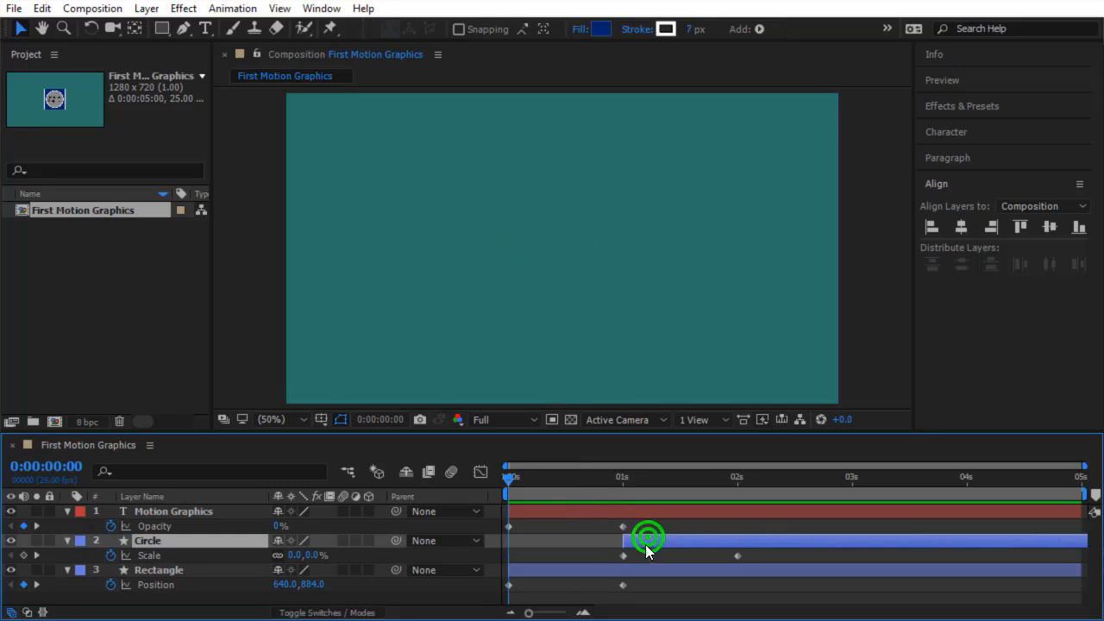
left_click(580, 511)
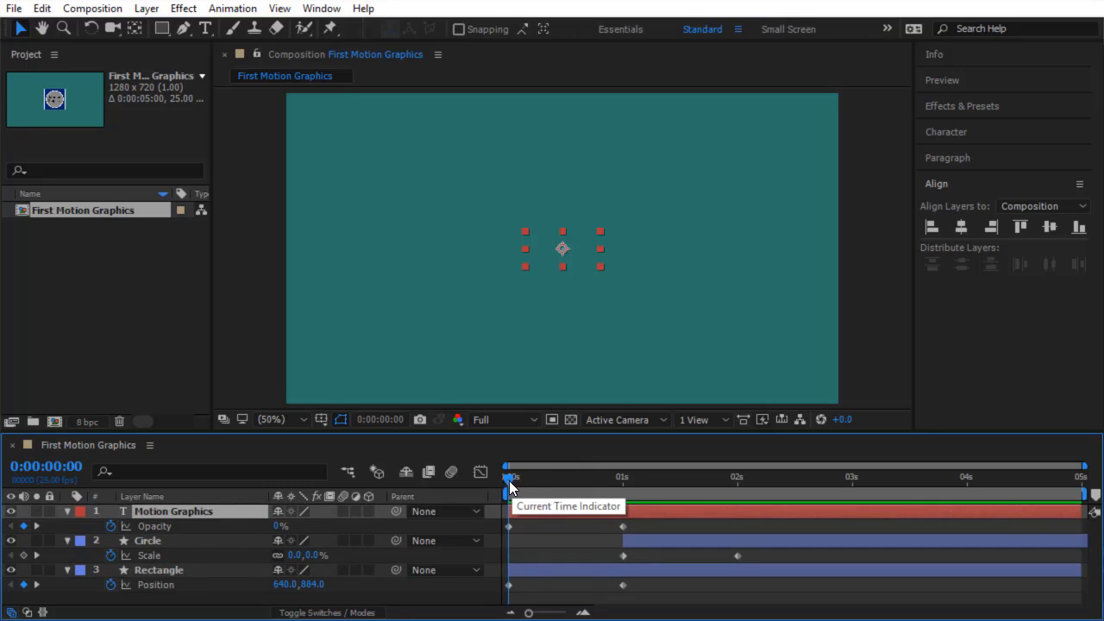
left_click_drag(507, 481, 683, 520)
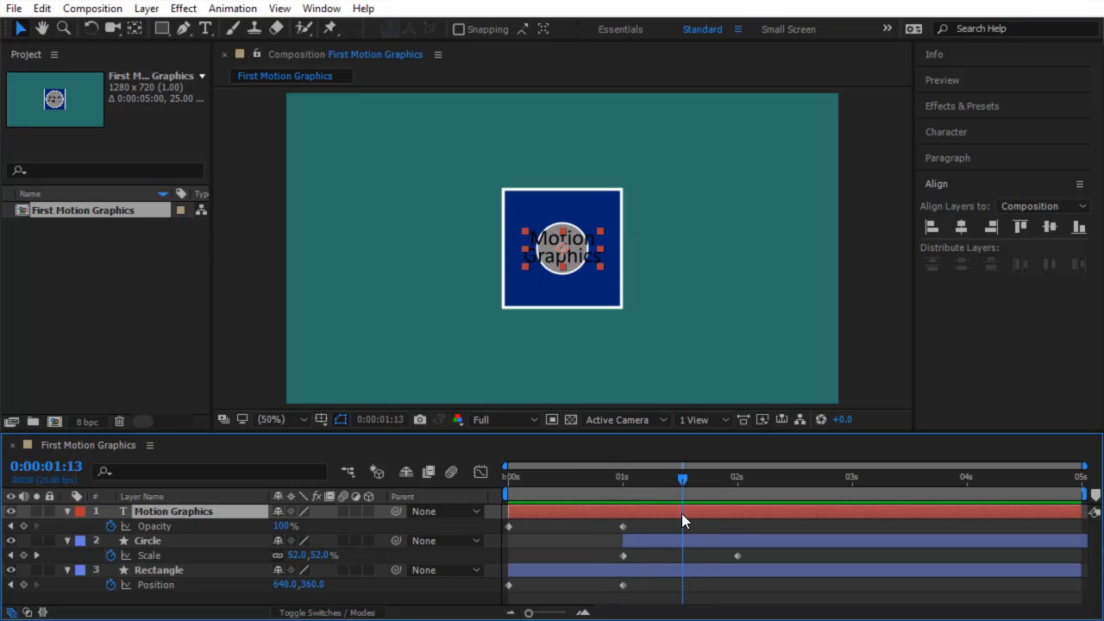
left_click(573, 515)
left_click_drag(573, 515, 745, 512)
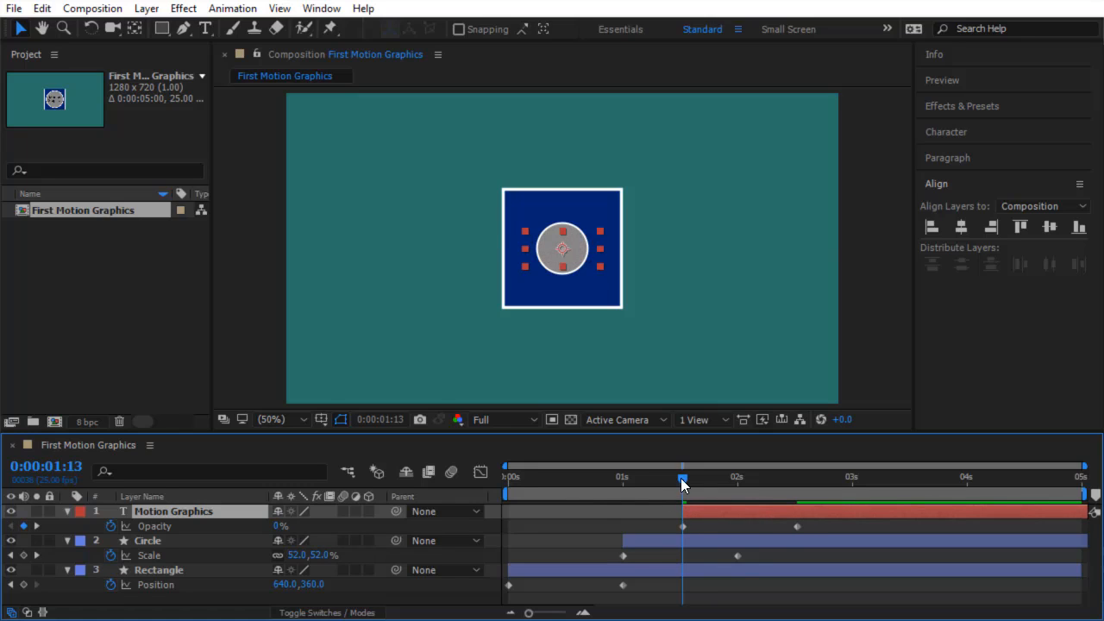
left_click_drag(681, 478, 470, 529)
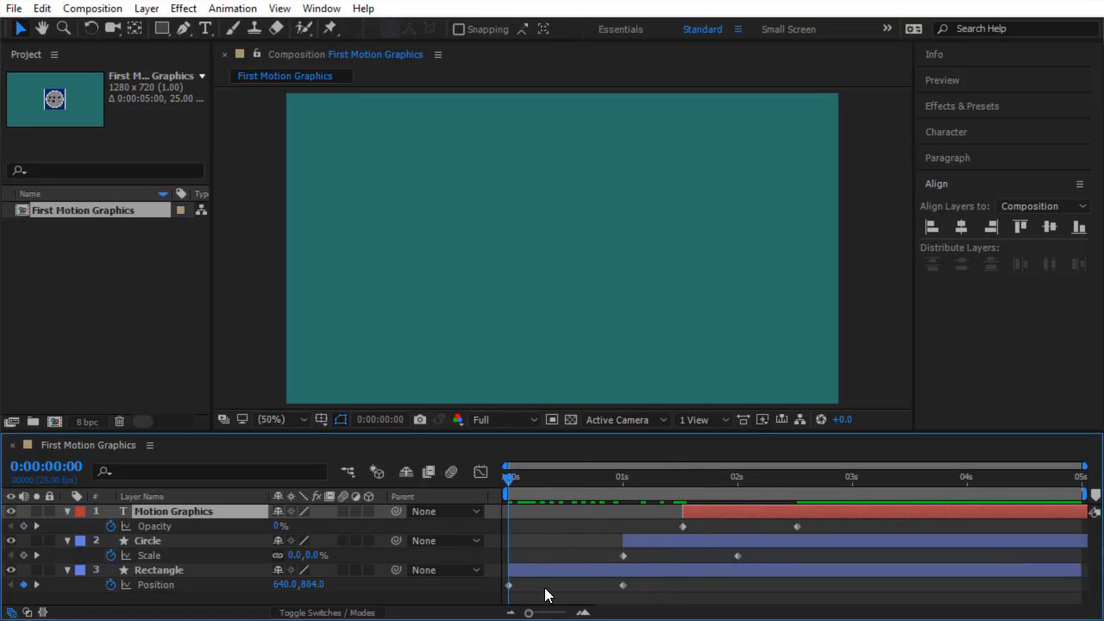
key("space")
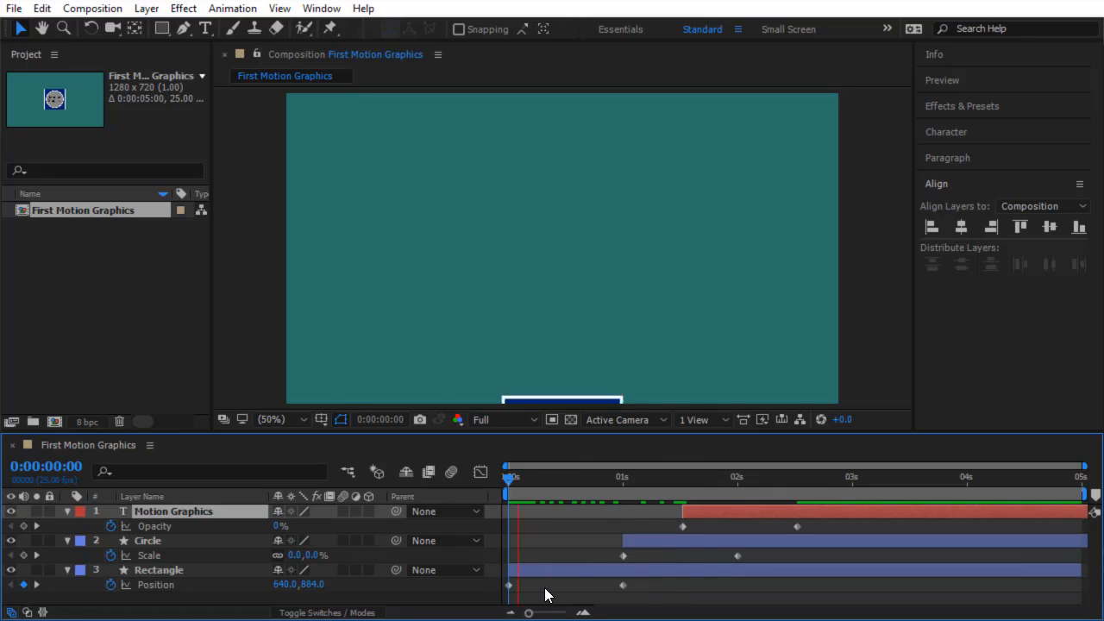